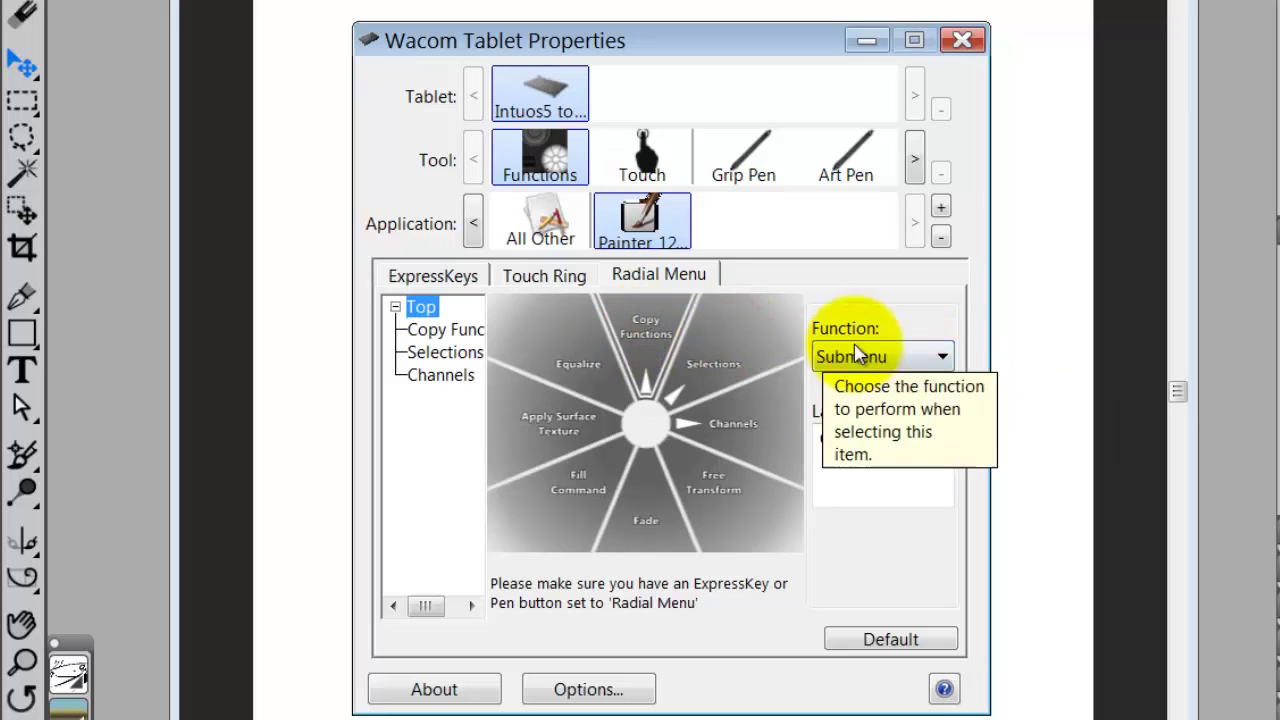
# Keep the top item as a Submenu and display Copy Functions' Cut, Copy, Paste and Paste in New Image slices.
pyautogui.click(943, 358)
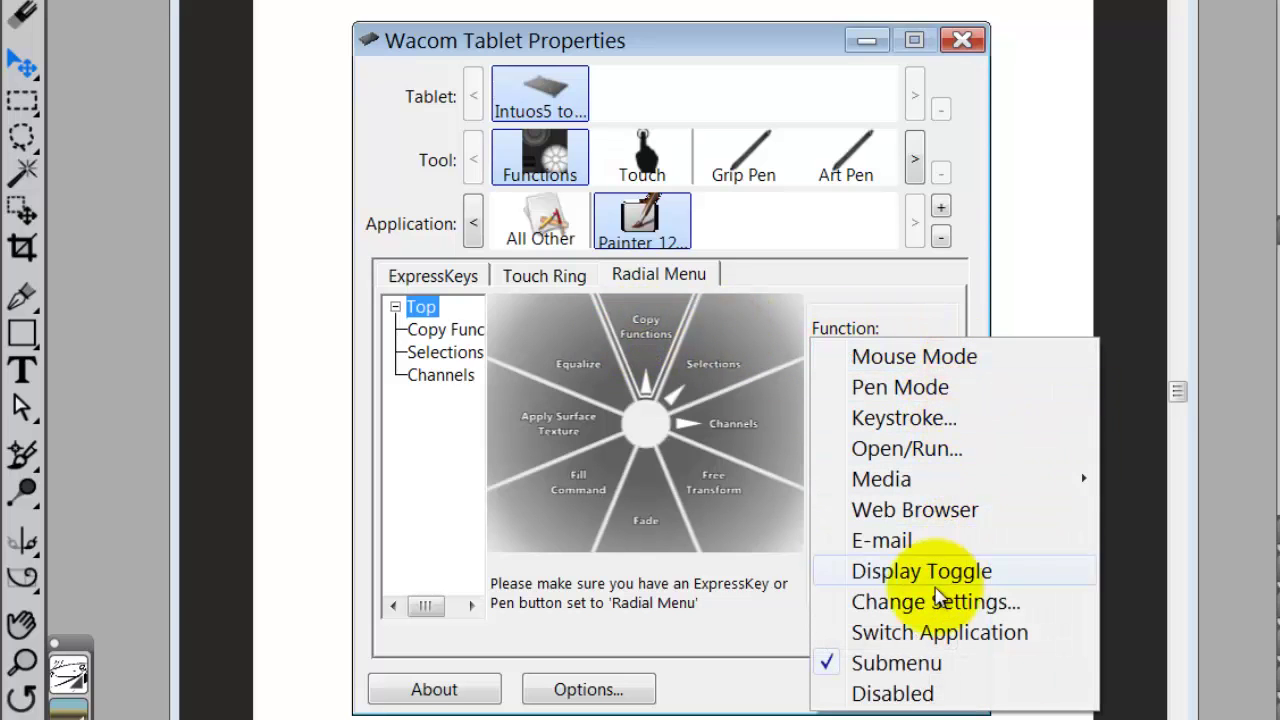
pyautogui.click(896, 667)
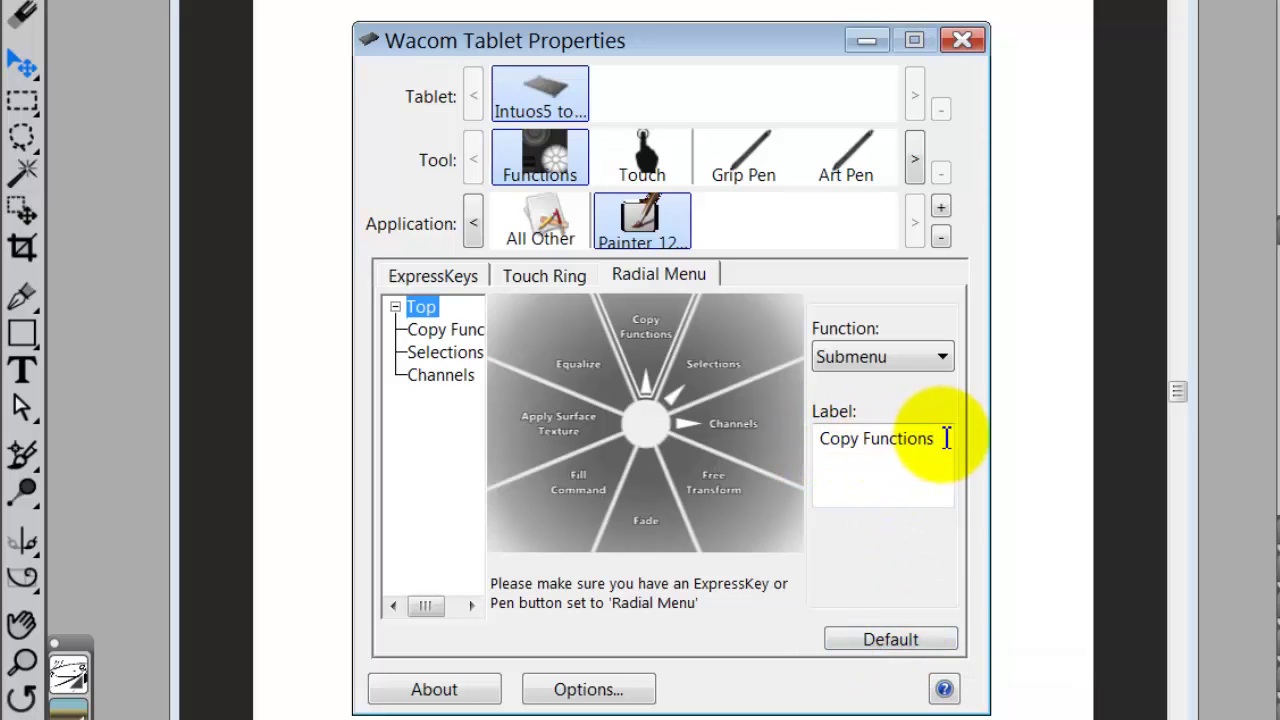
pyautogui.click(450, 330)
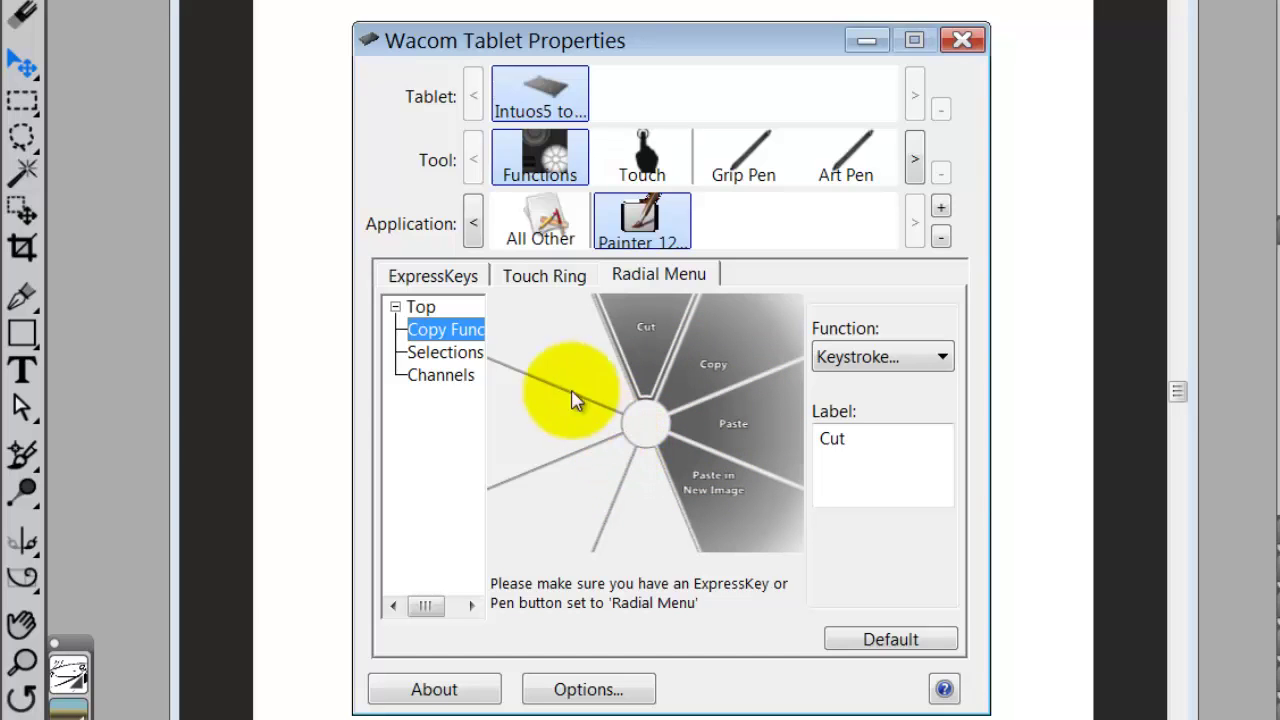
# From the Top level, set the Free Transform slice to the Ctrl+Alt+T keystroke named Free Transform.
pyautogui.click(421, 306)
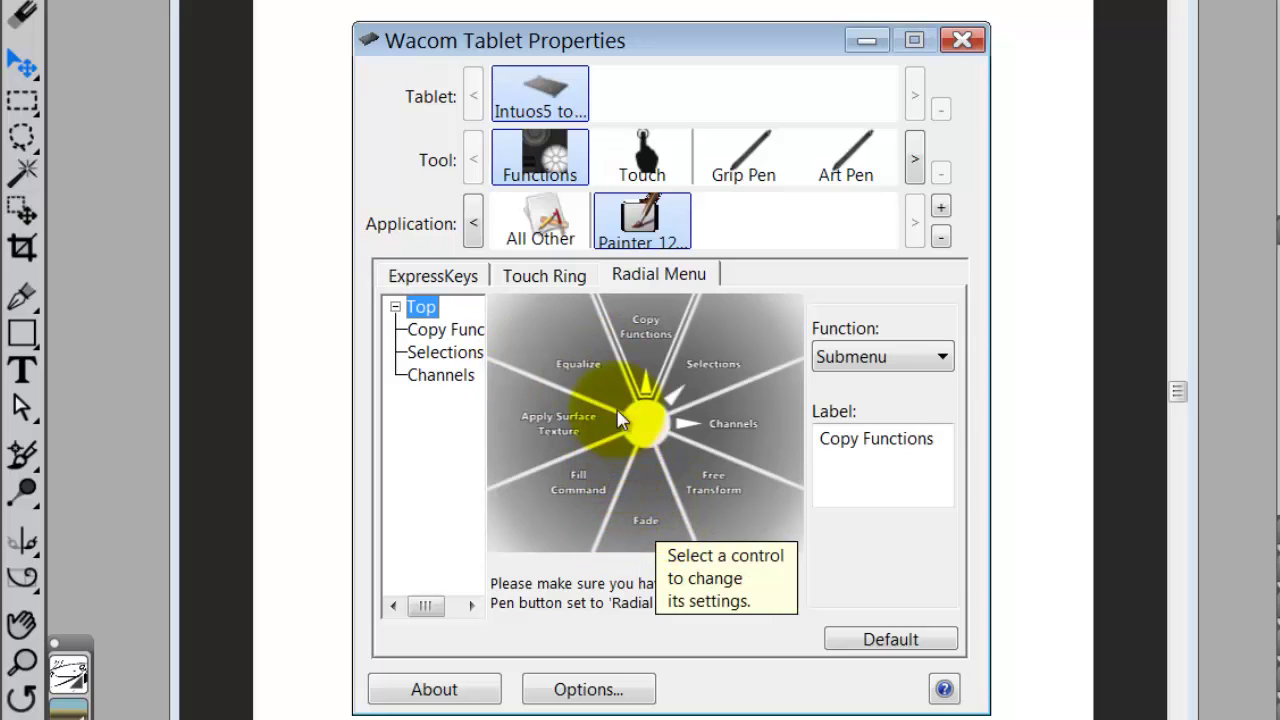
pyautogui.click(717, 486)
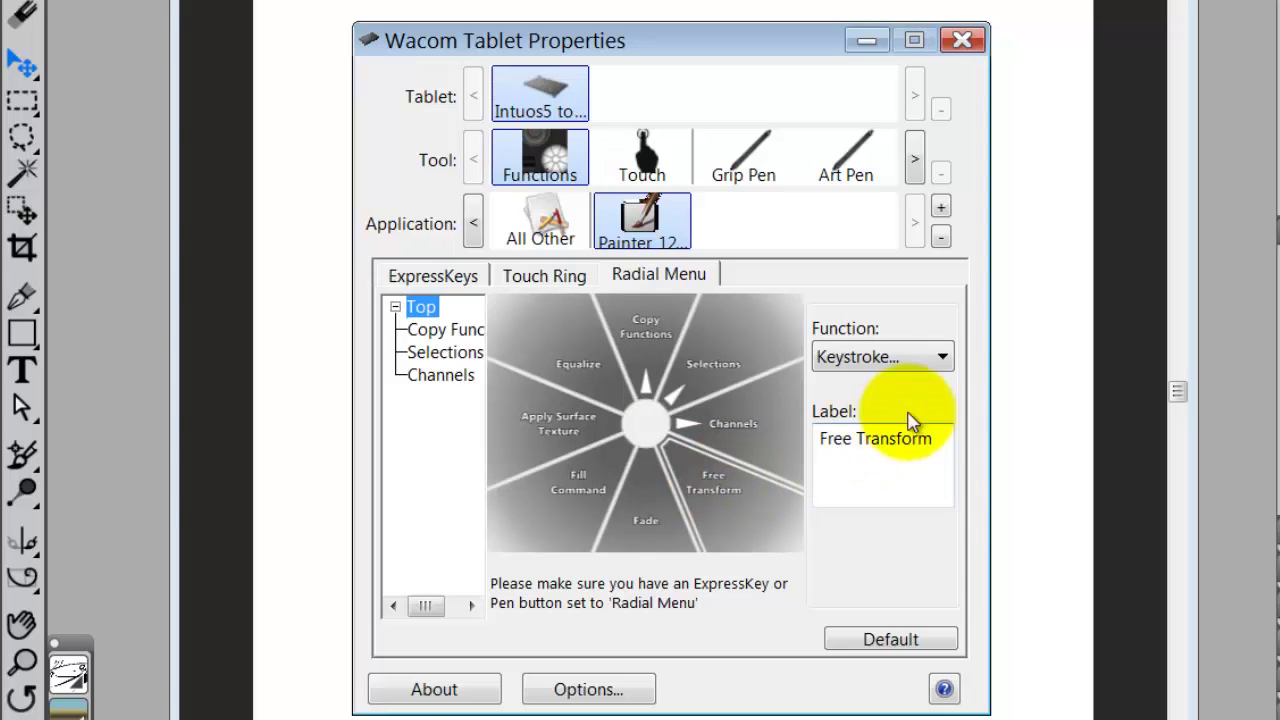
pyautogui.click(943, 357)
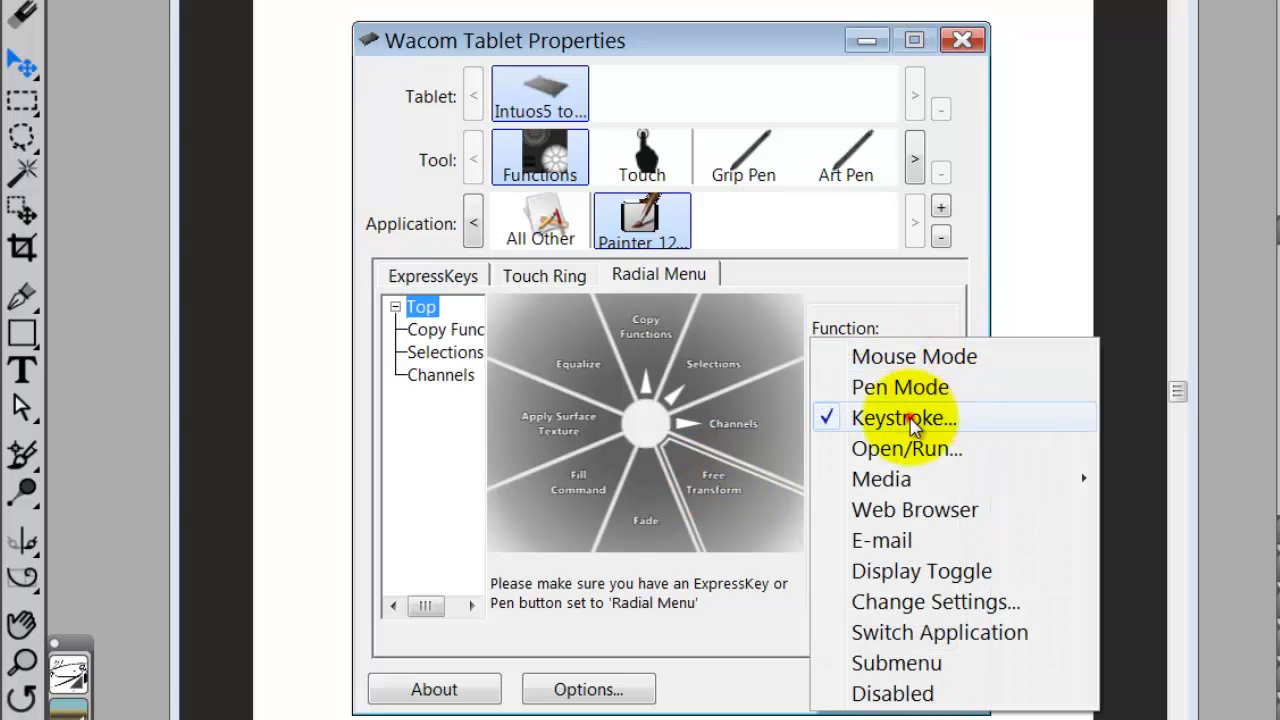
pyautogui.click(905, 418)
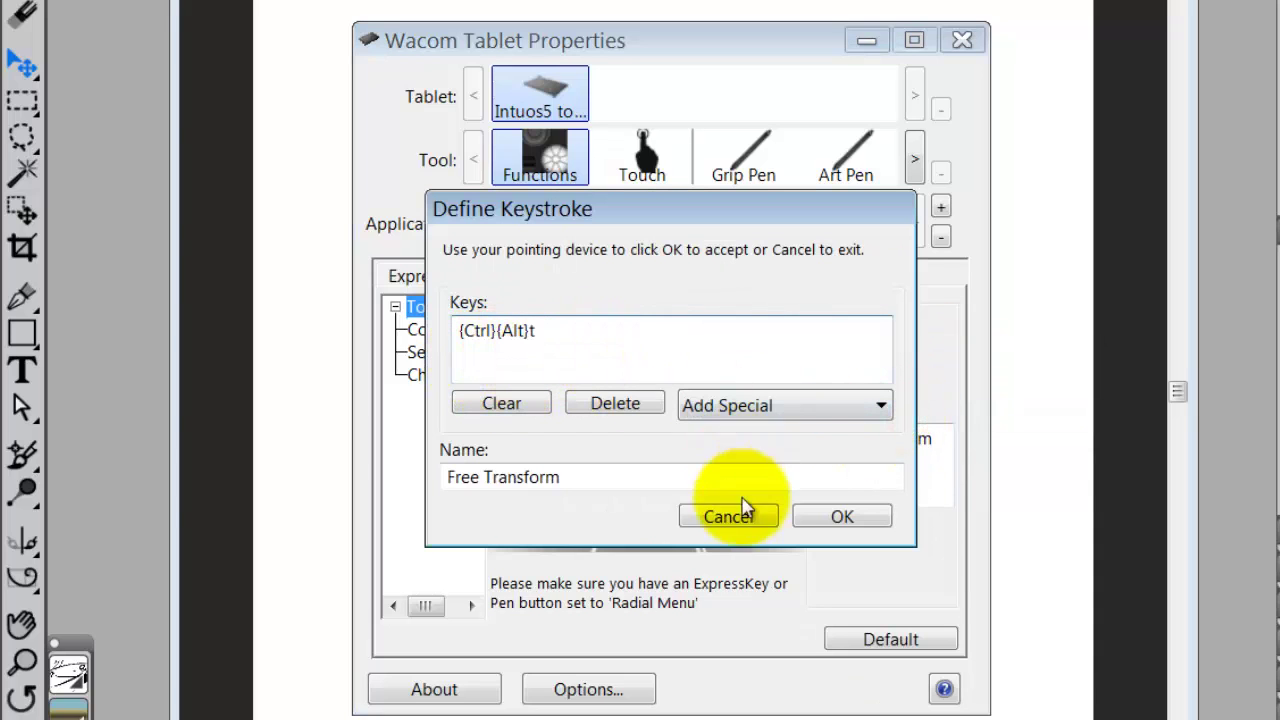
pyautogui.click(837, 517)
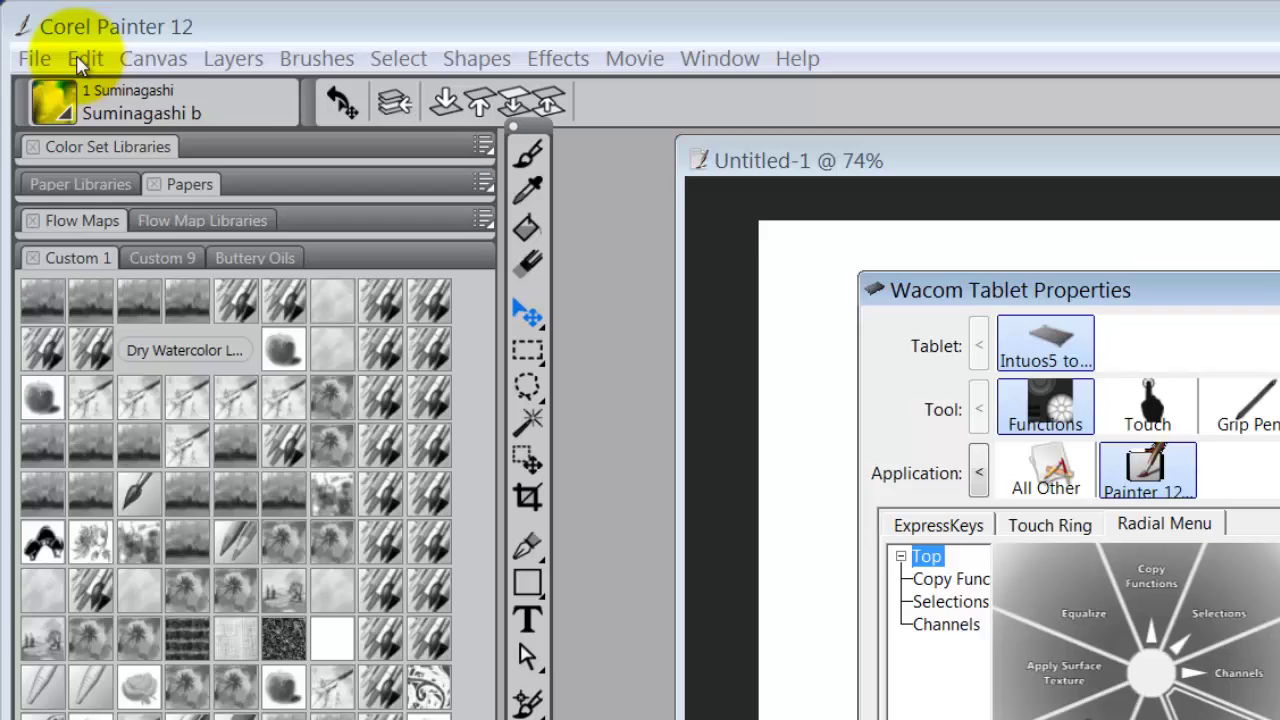
pyautogui.click(80, 63)
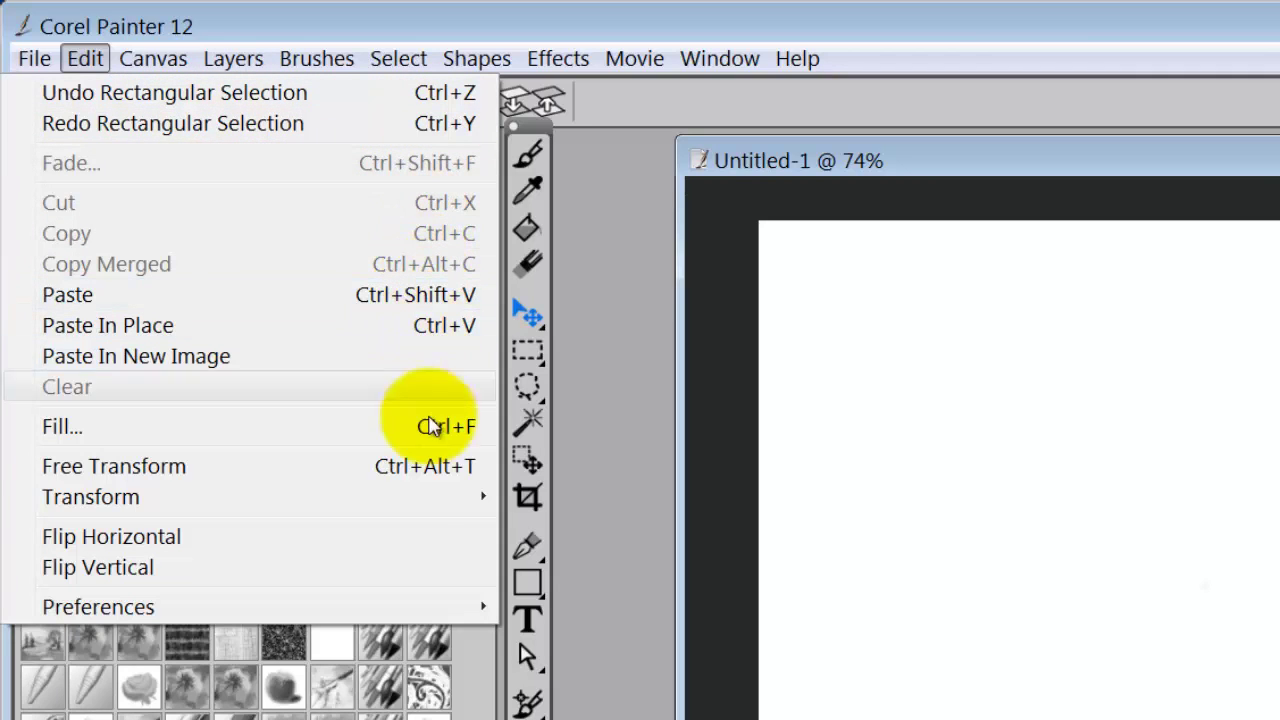
pyautogui.moveTo(432, 497)
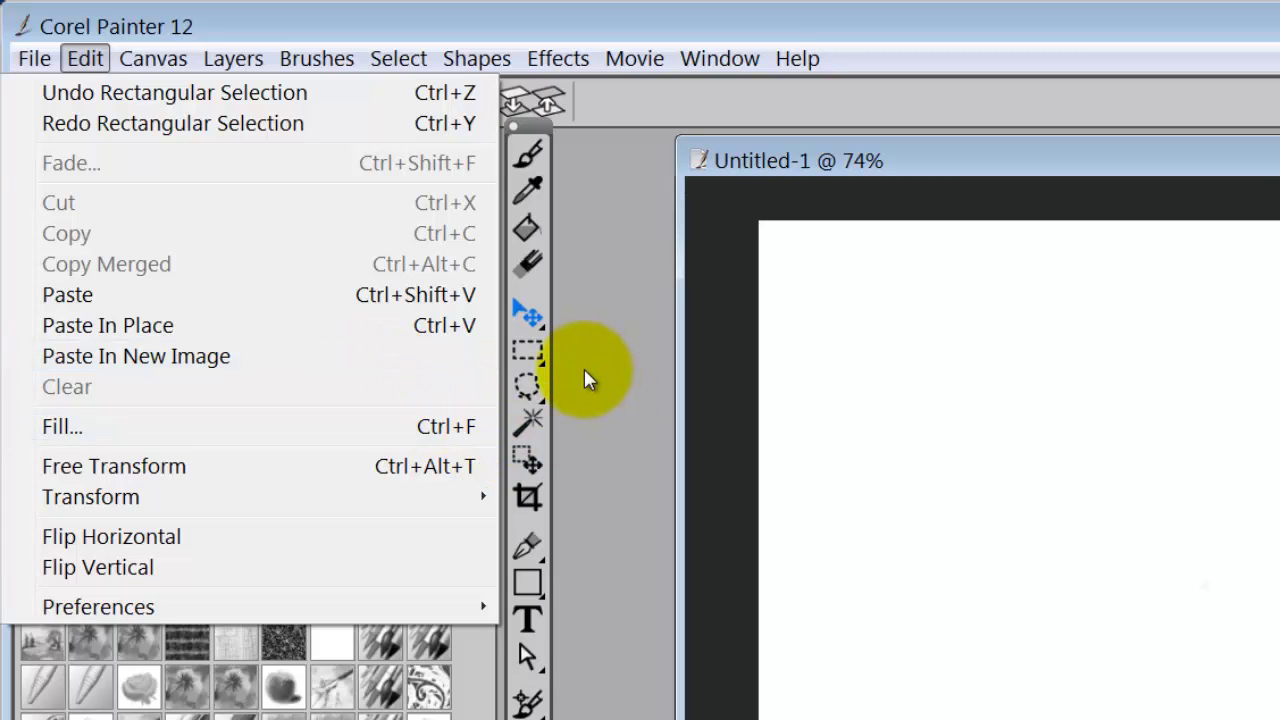
pyautogui.click(618, 460)
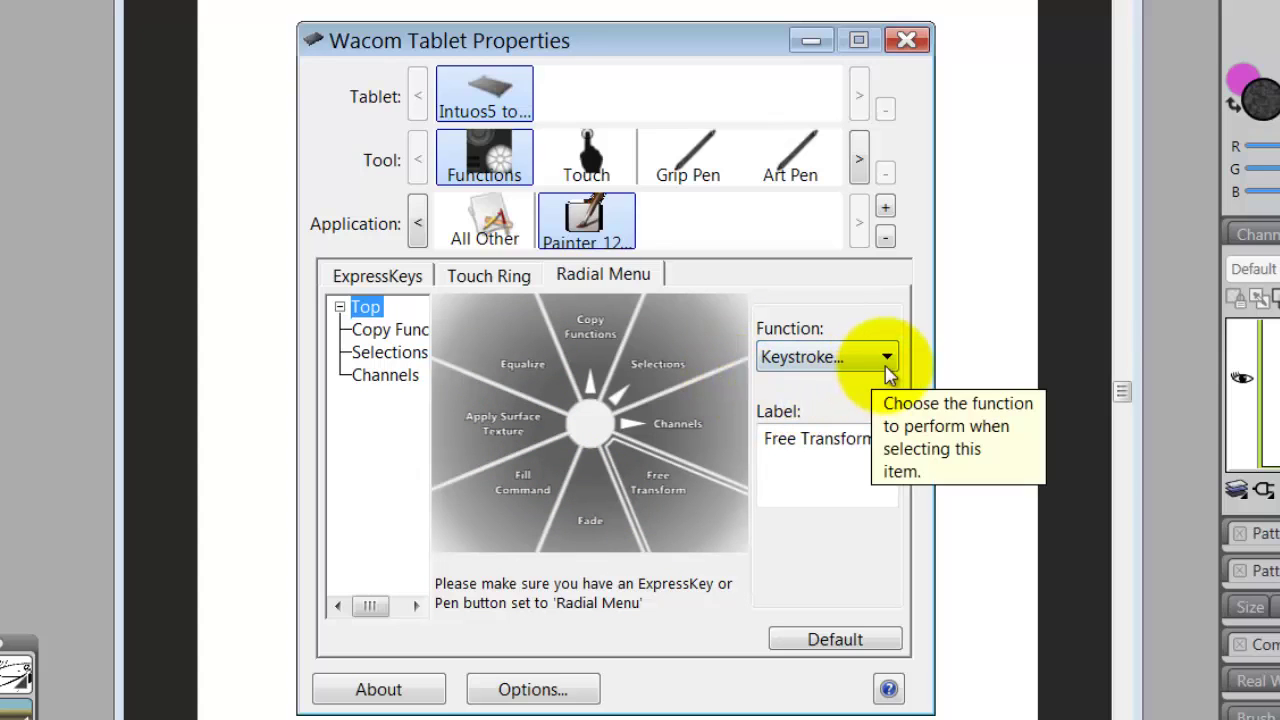
# Assign the Ctrl+/ keystroke to Apply Surface Texture, then display the Copy Functions submenu's slices.
pyautogui.click(483, 425)
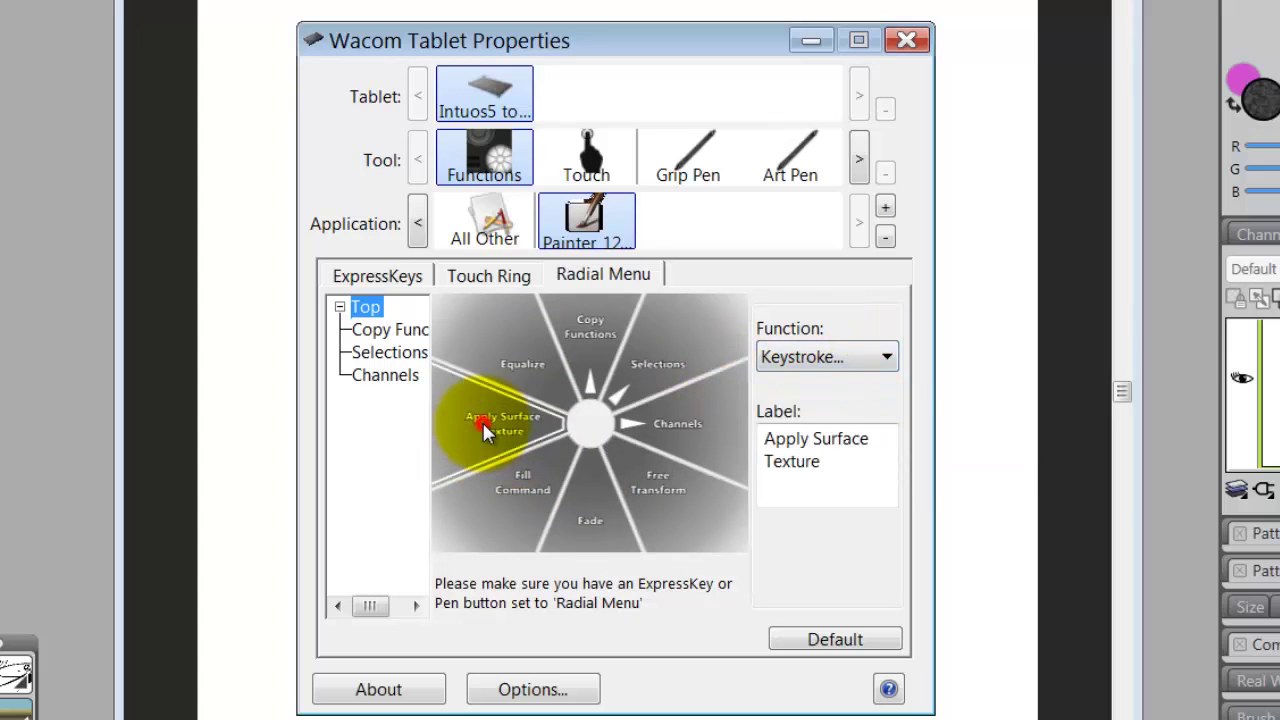
pyautogui.click(888, 360)
pyautogui.click(900, 418)
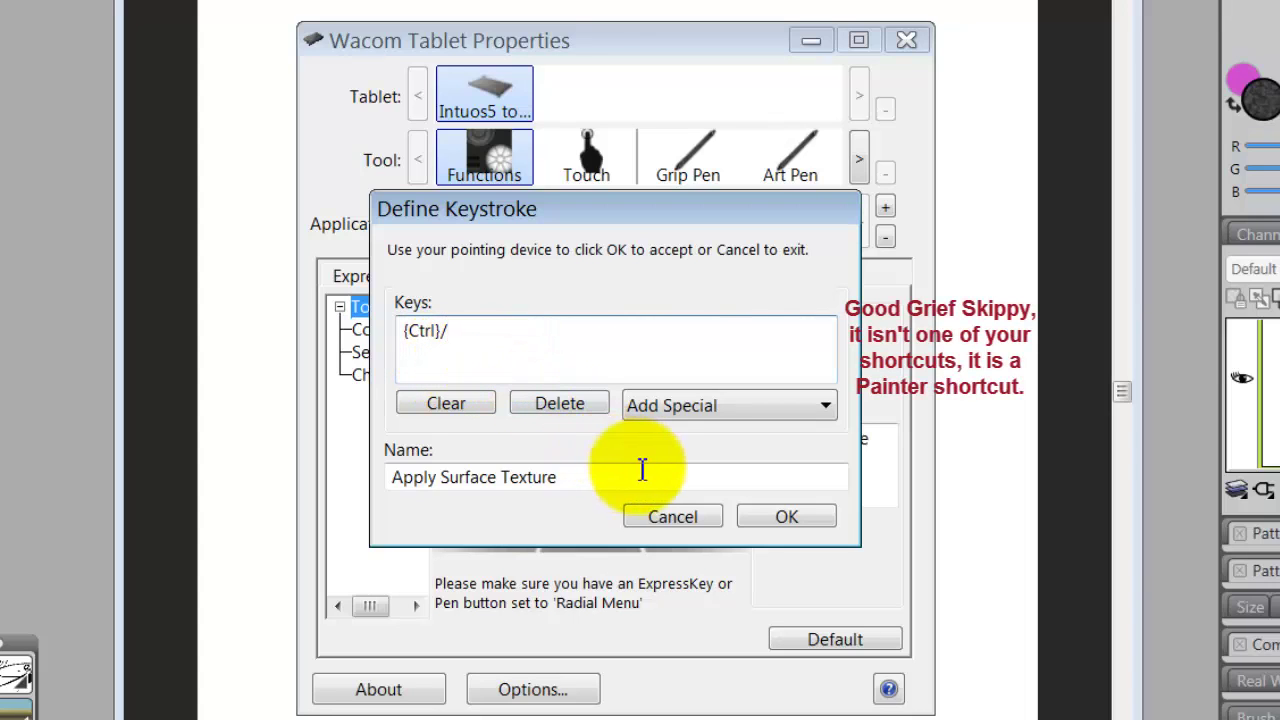
pyautogui.click(785, 518)
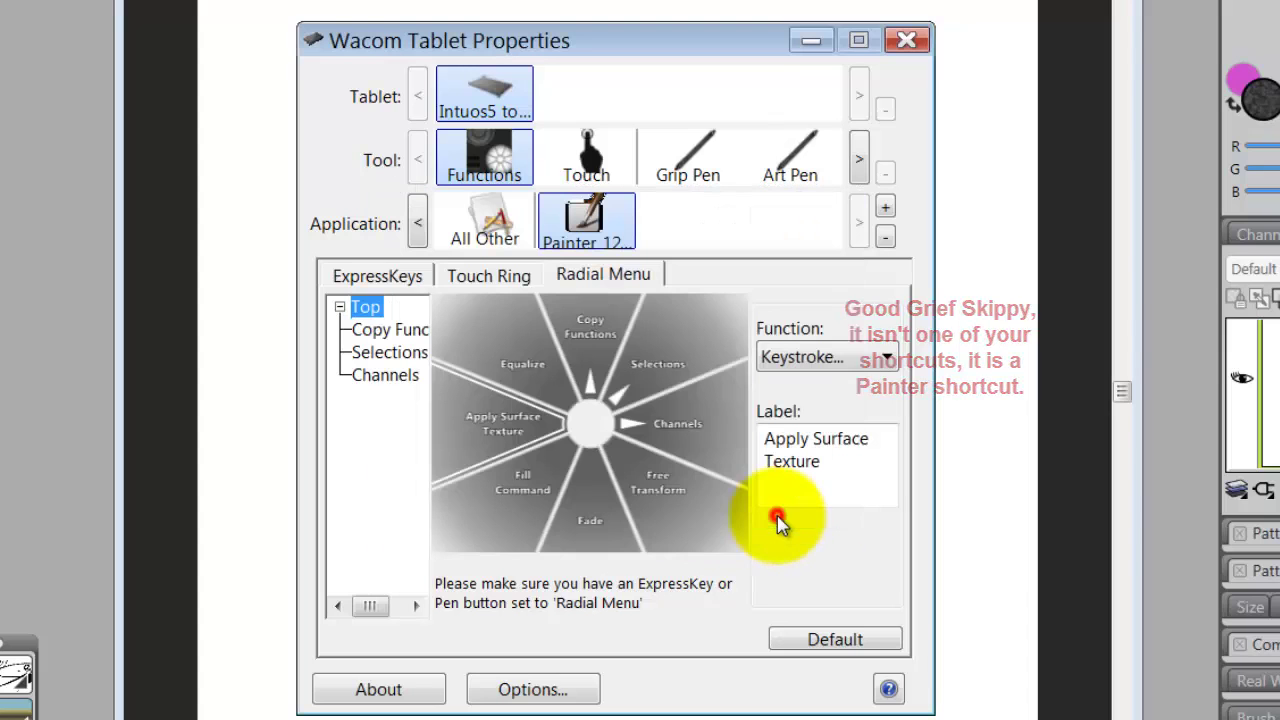
pyautogui.click(590, 340)
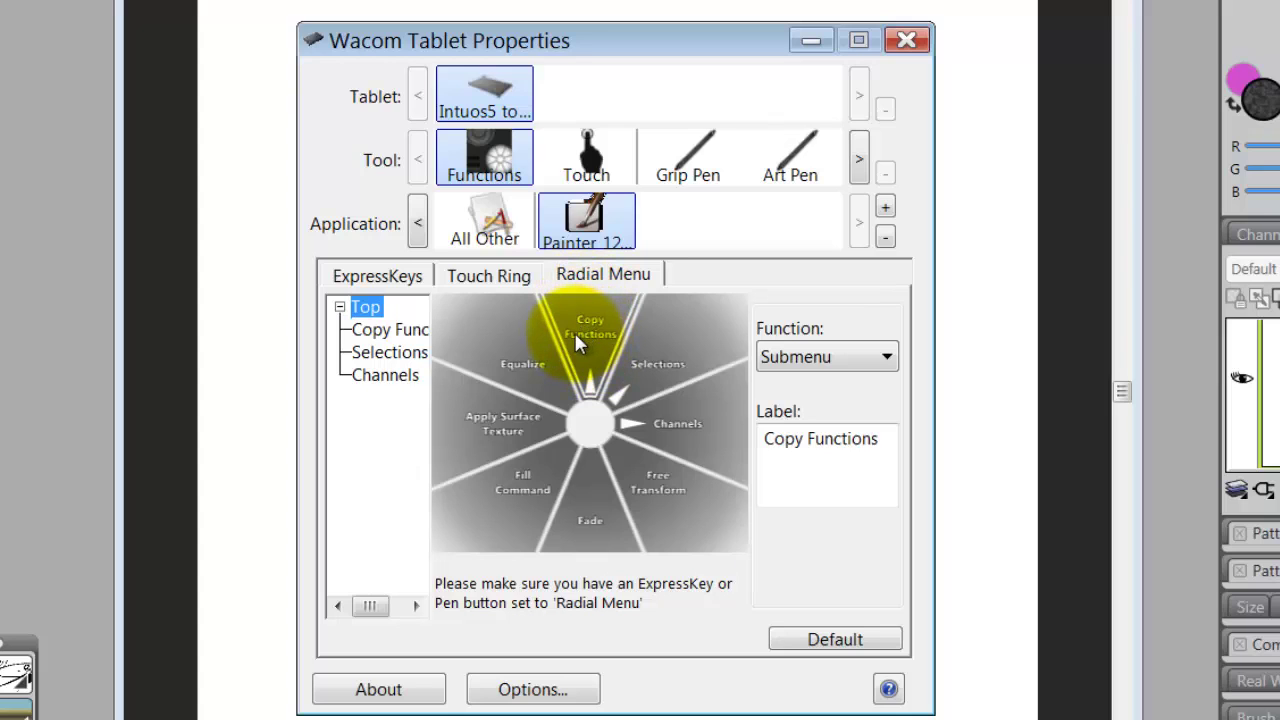
pyautogui.click(383, 333)
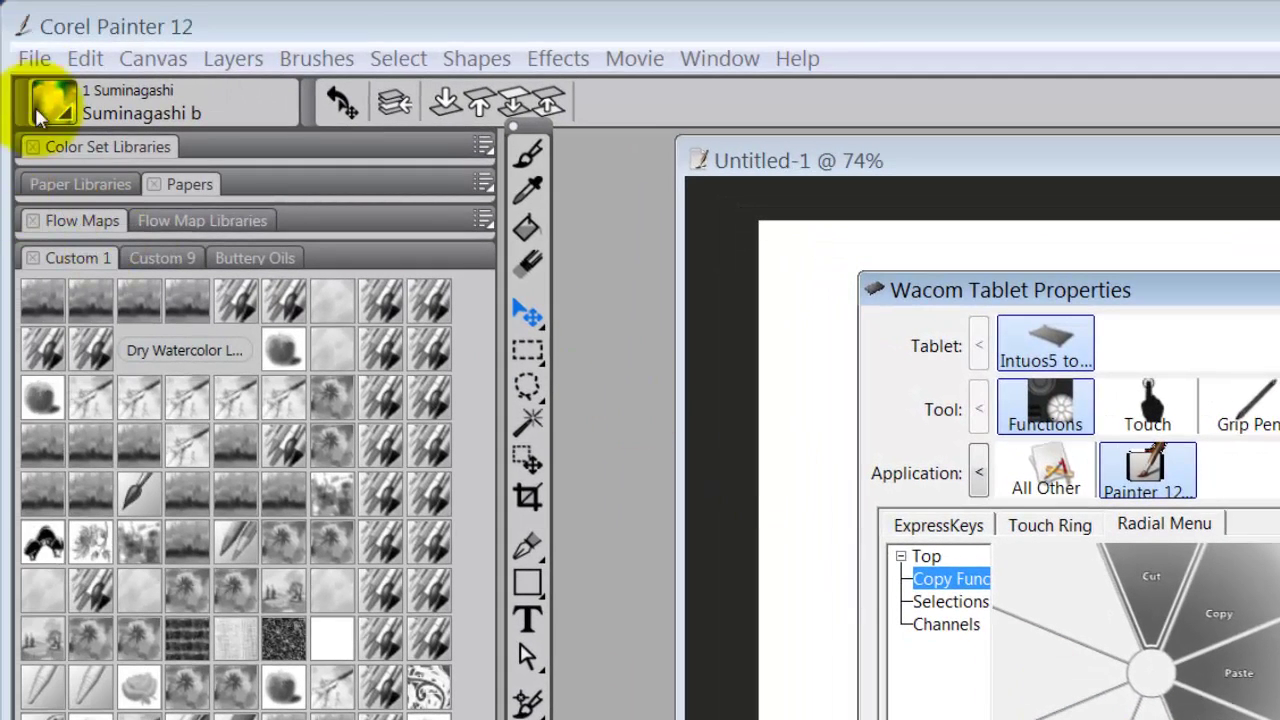
# Open and dismiss Painter's Edit menu, leaving the blank Untitled-1 canvas visible.
pyautogui.click(85, 60)
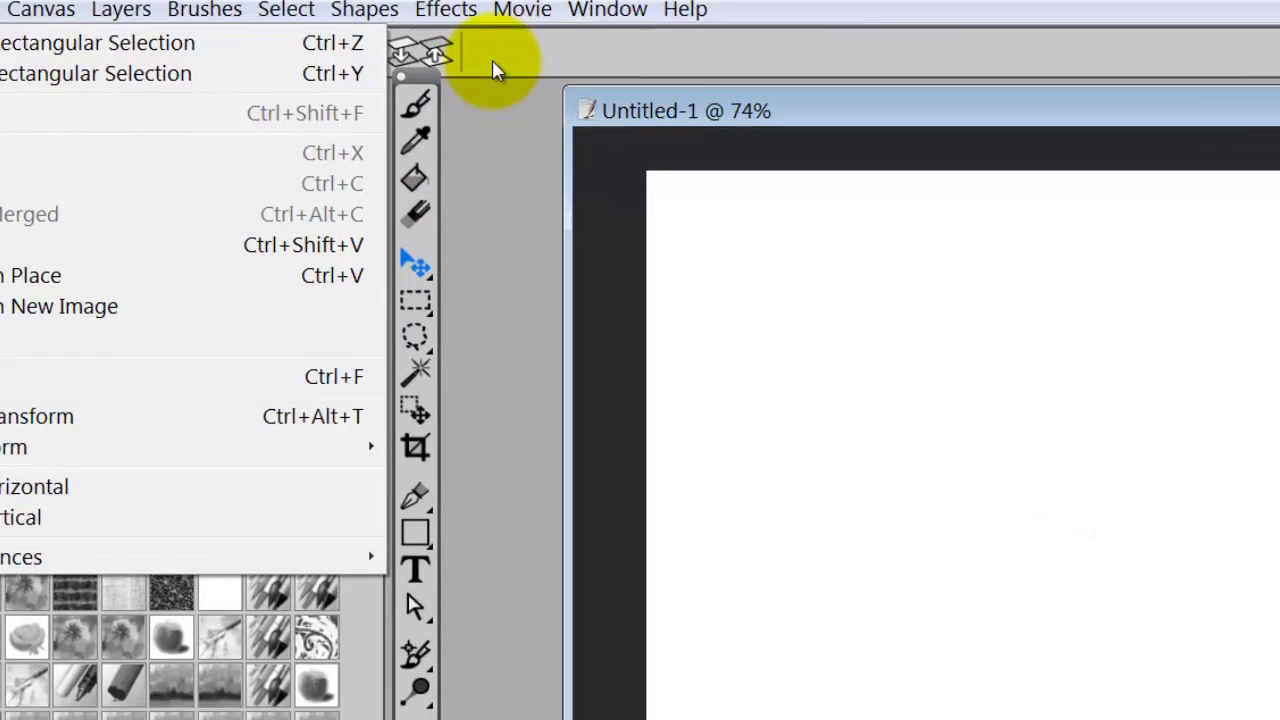
pyautogui.click(610, 115)
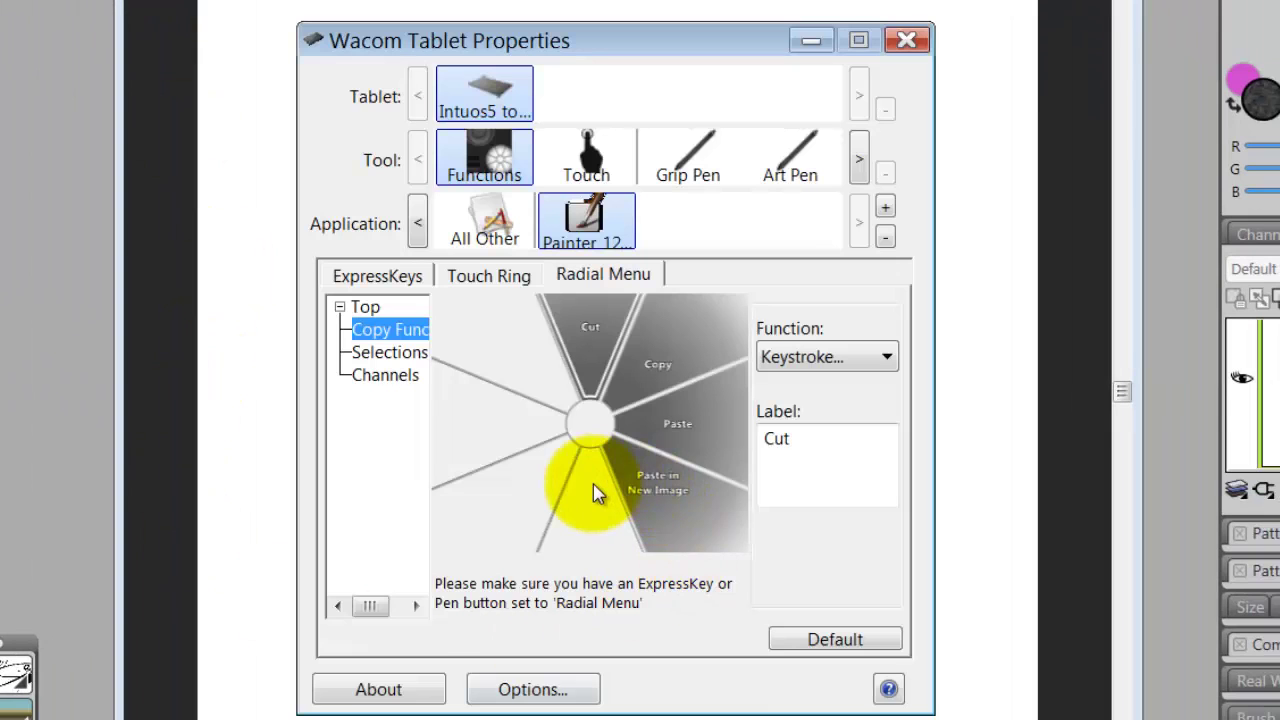
pyautogui.click(595, 490)
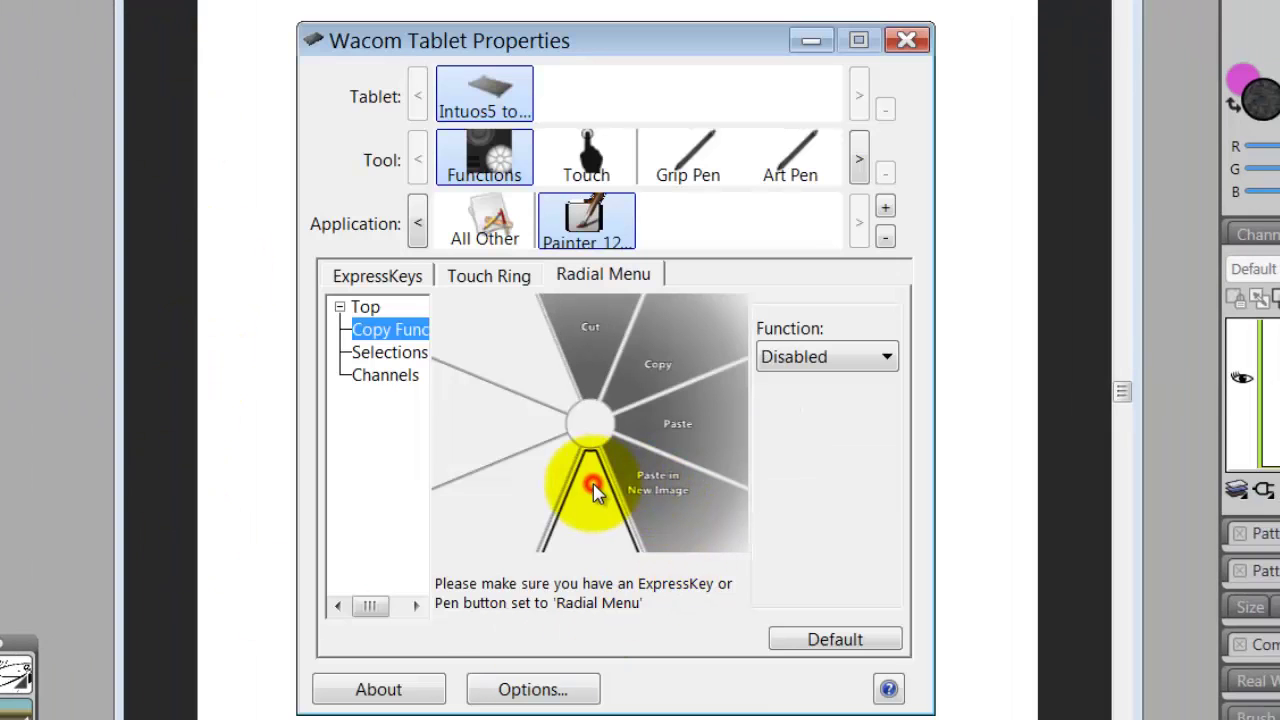
pyautogui.click(887, 357)
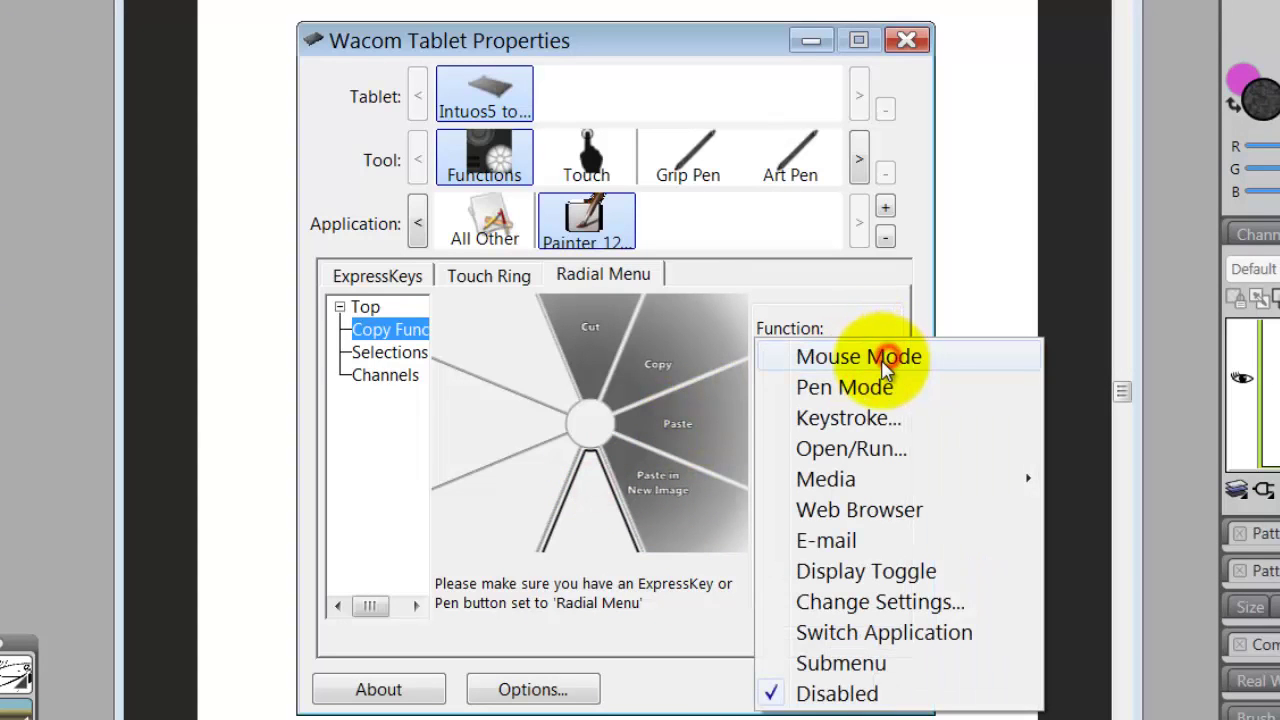
pyautogui.click(866, 418)
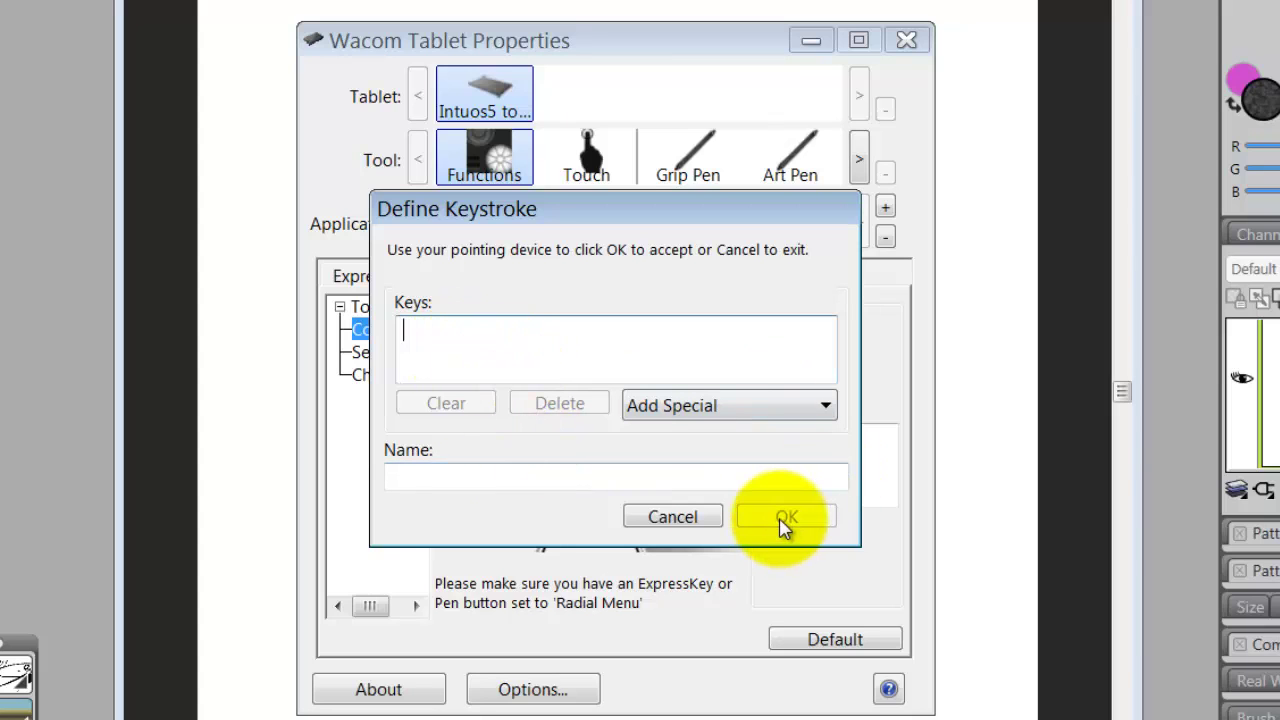
pyautogui.click(682, 520)
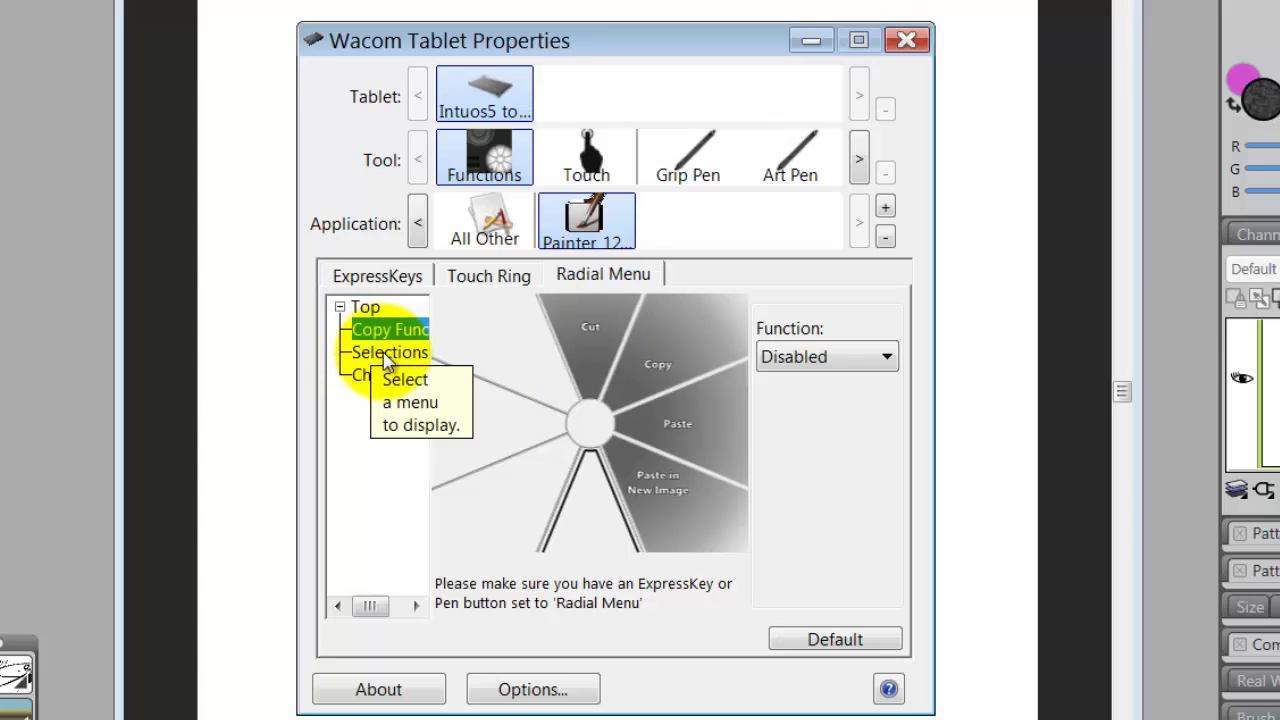
# Preview the Top and Selections levels, then show Channels with New Channel, New From, New From Color Range and Invert Channel.
pyautogui.click(356, 318)
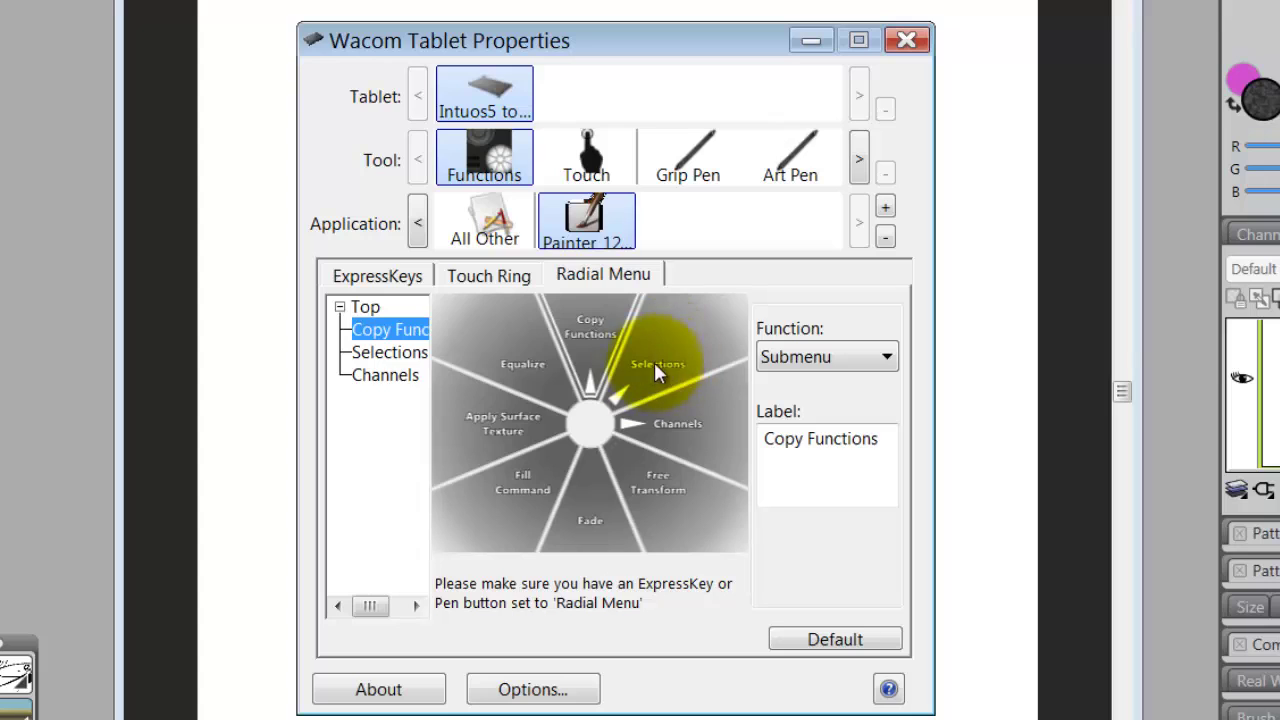
pyautogui.click(402, 354)
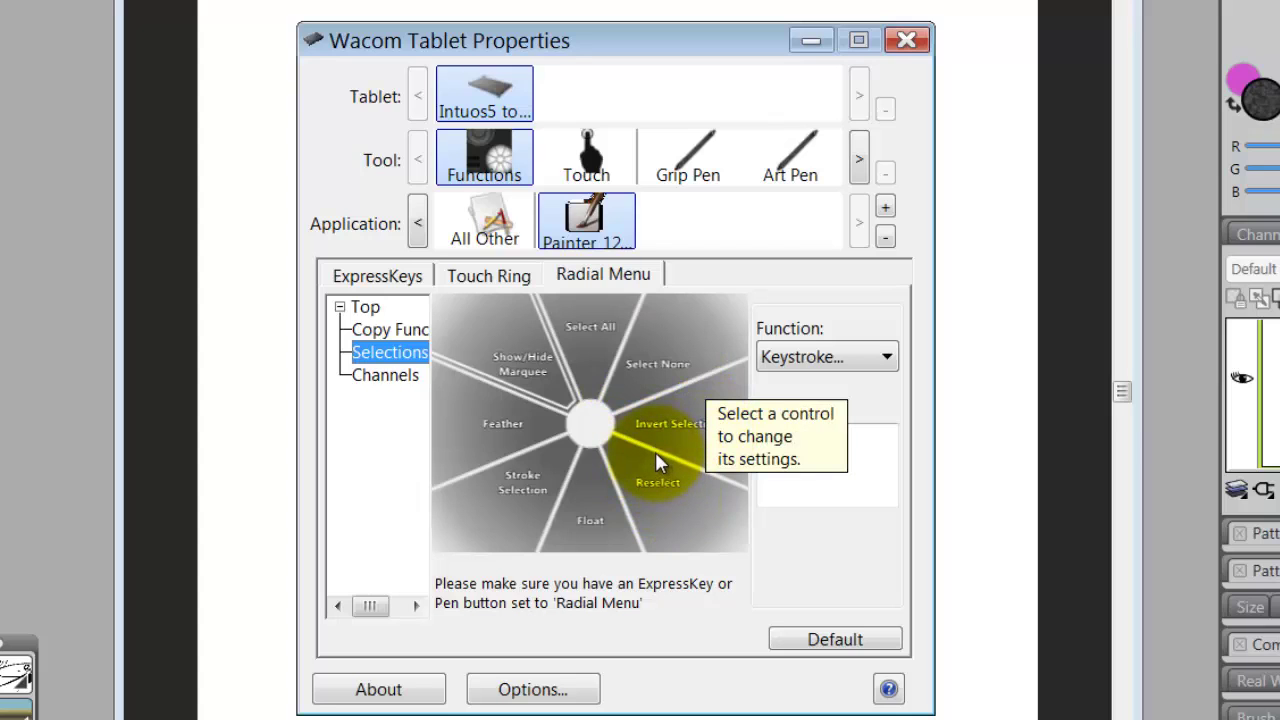
pyautogui.click(362, 307)
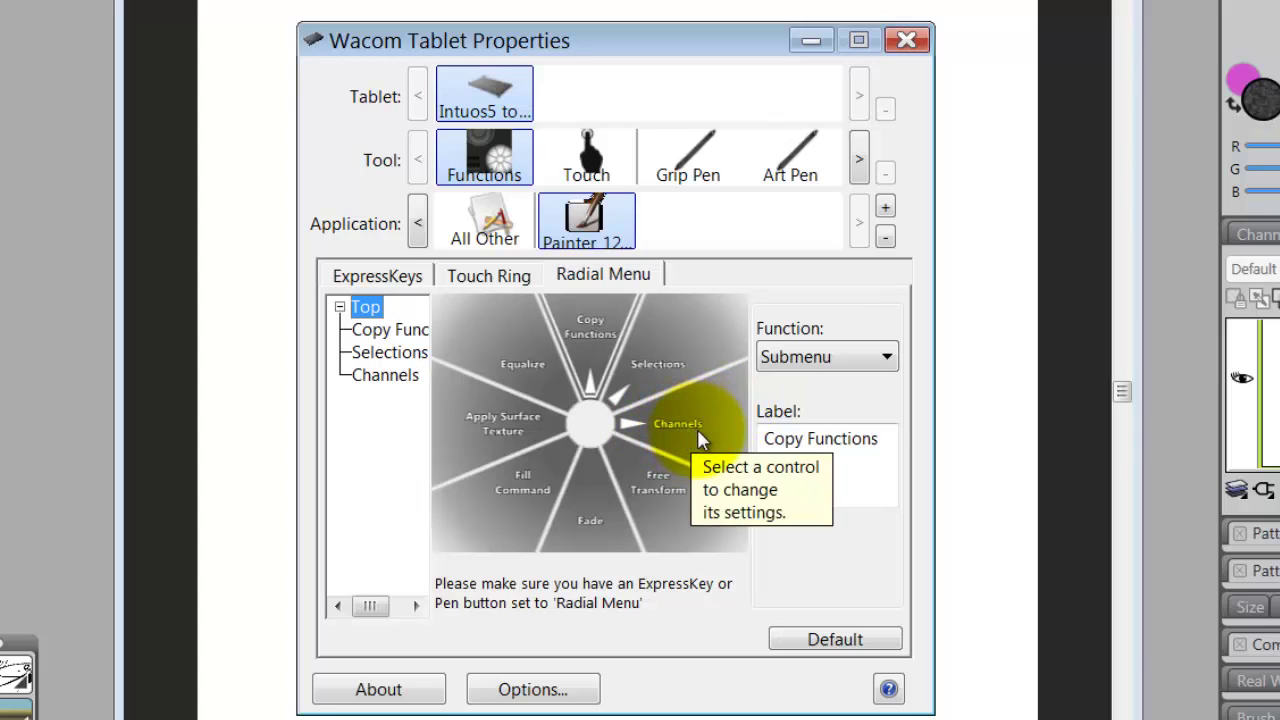
pyautogui.click(384, 376)
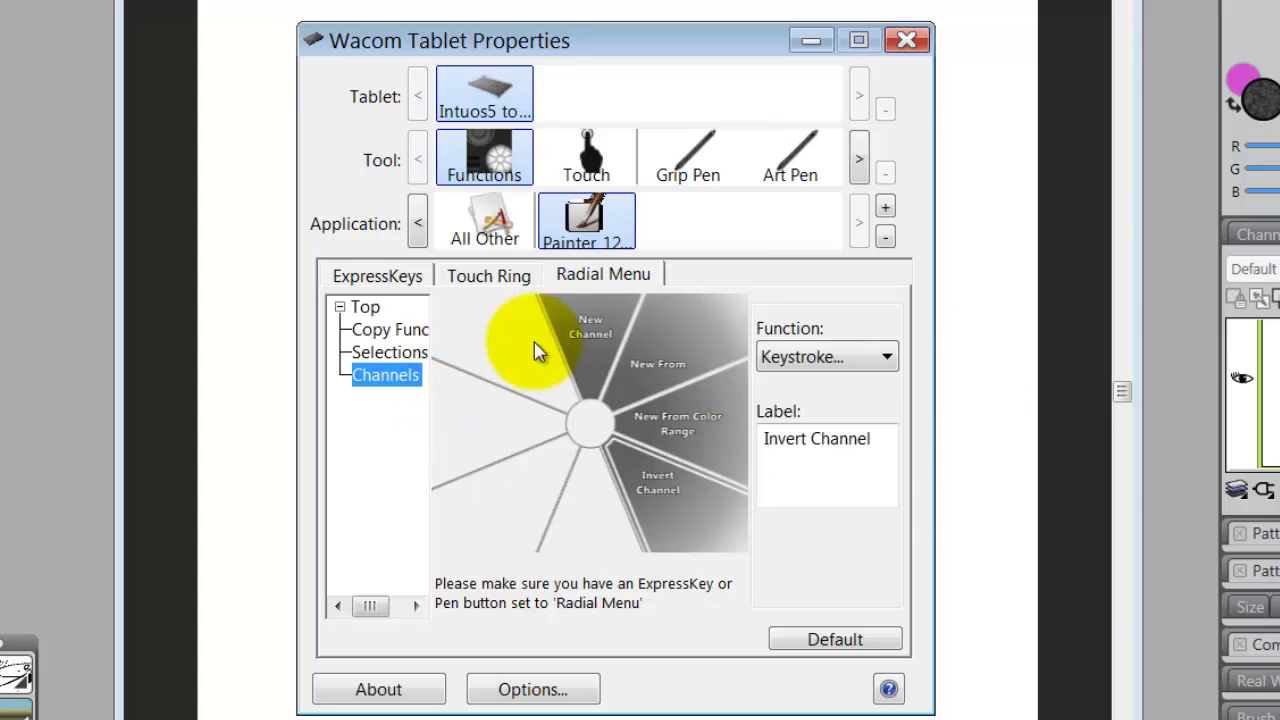
# Return the radial menu tree to Top and close Wacom Tablet Properties.
pyautogui.click(362, 310)
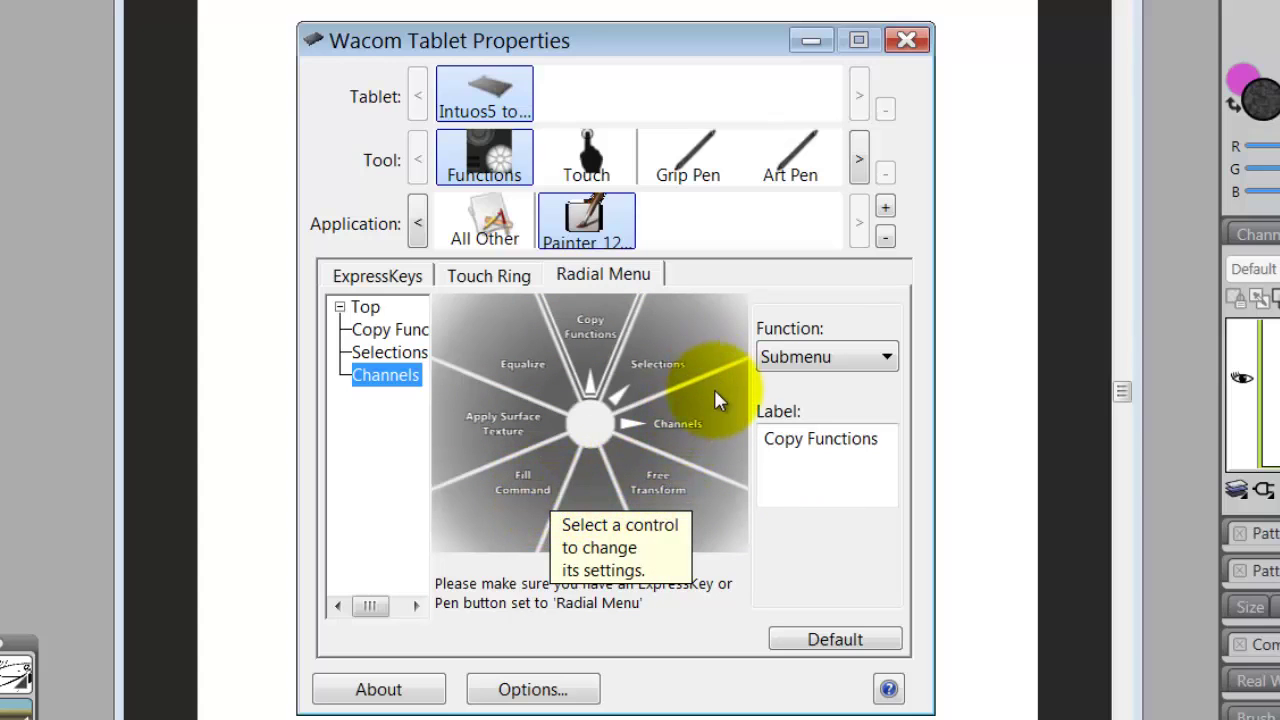
pyautogui.click(906, 42)
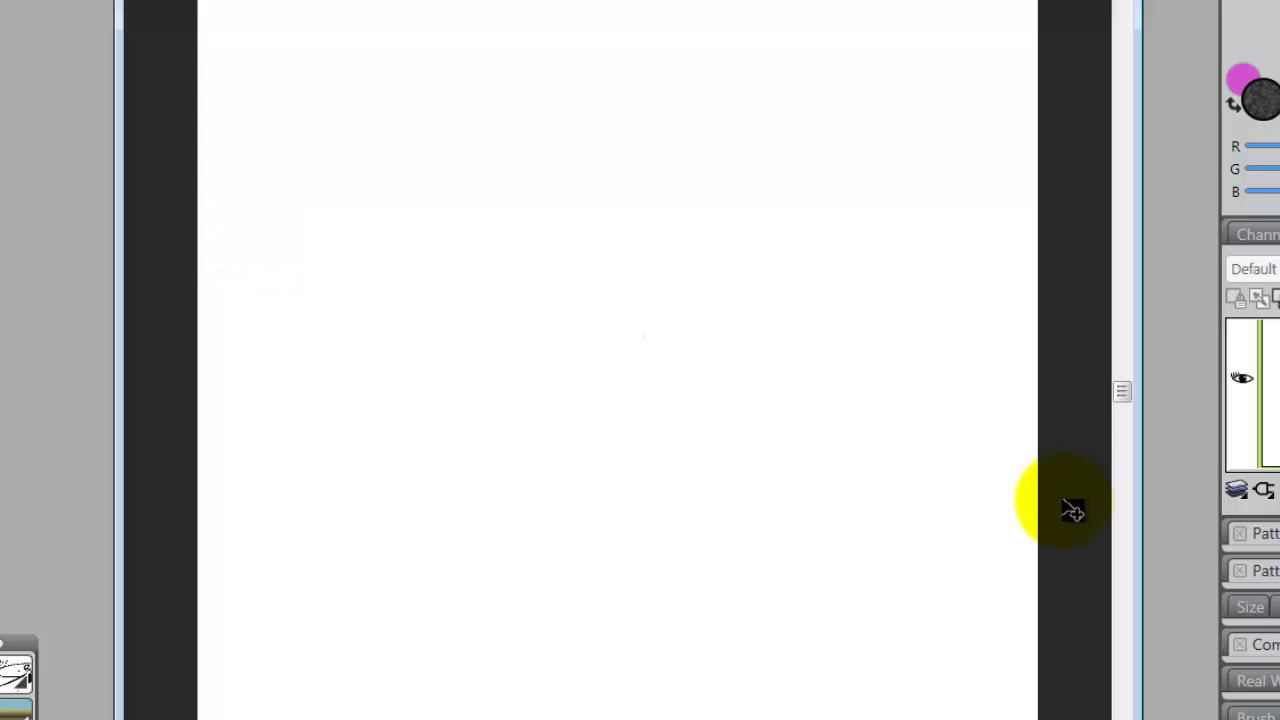
pyautogui.press('`')
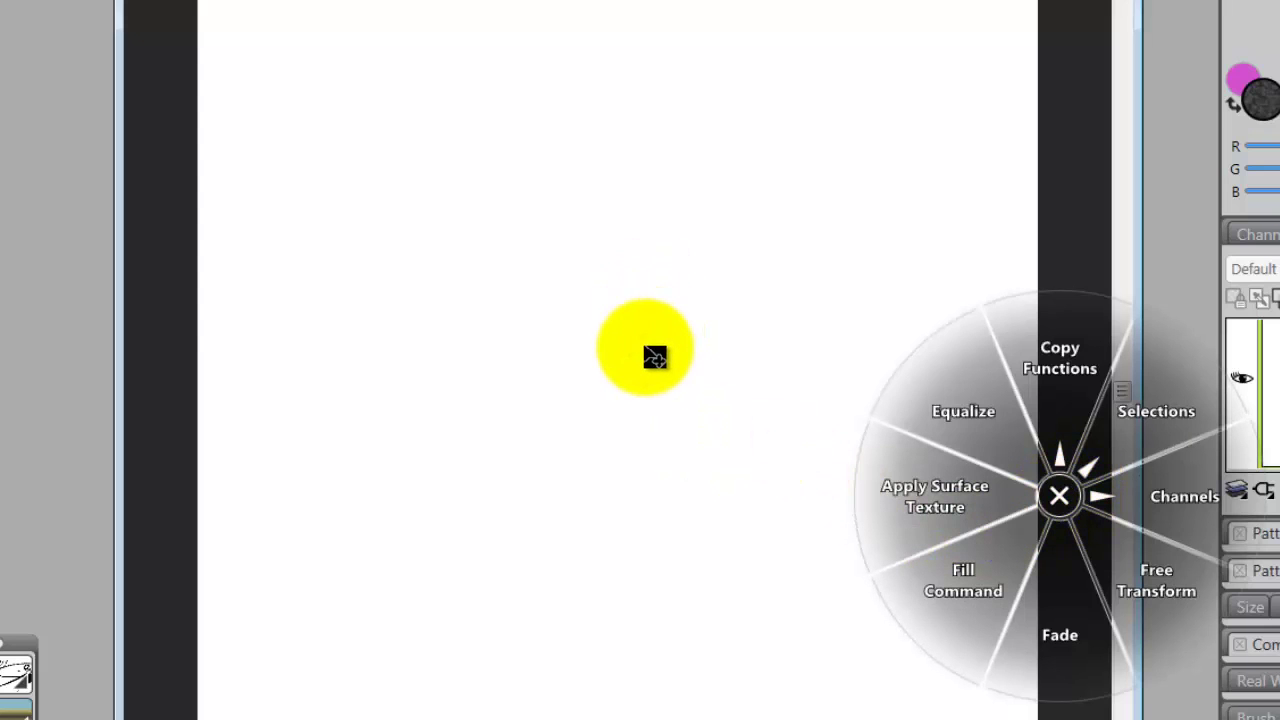
pyautogui.click(1059, 495)
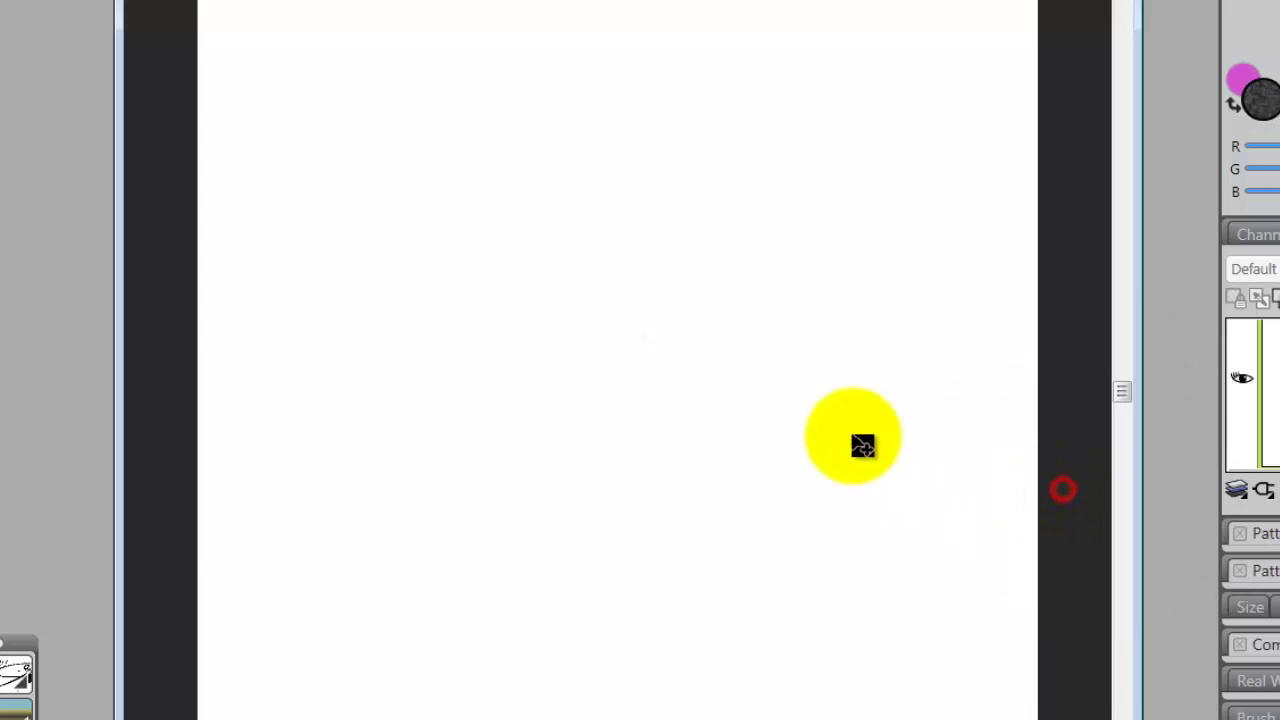
pyautogui.press('`')
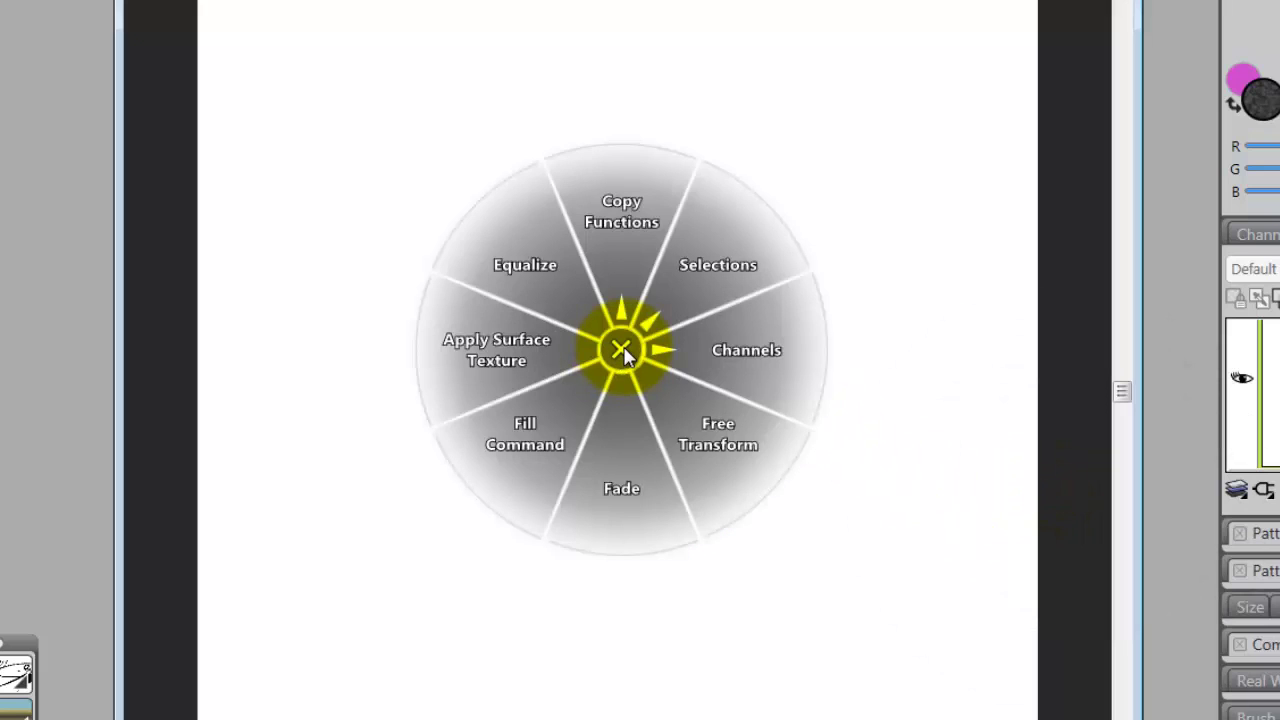
pyautogui.click(620, 274)
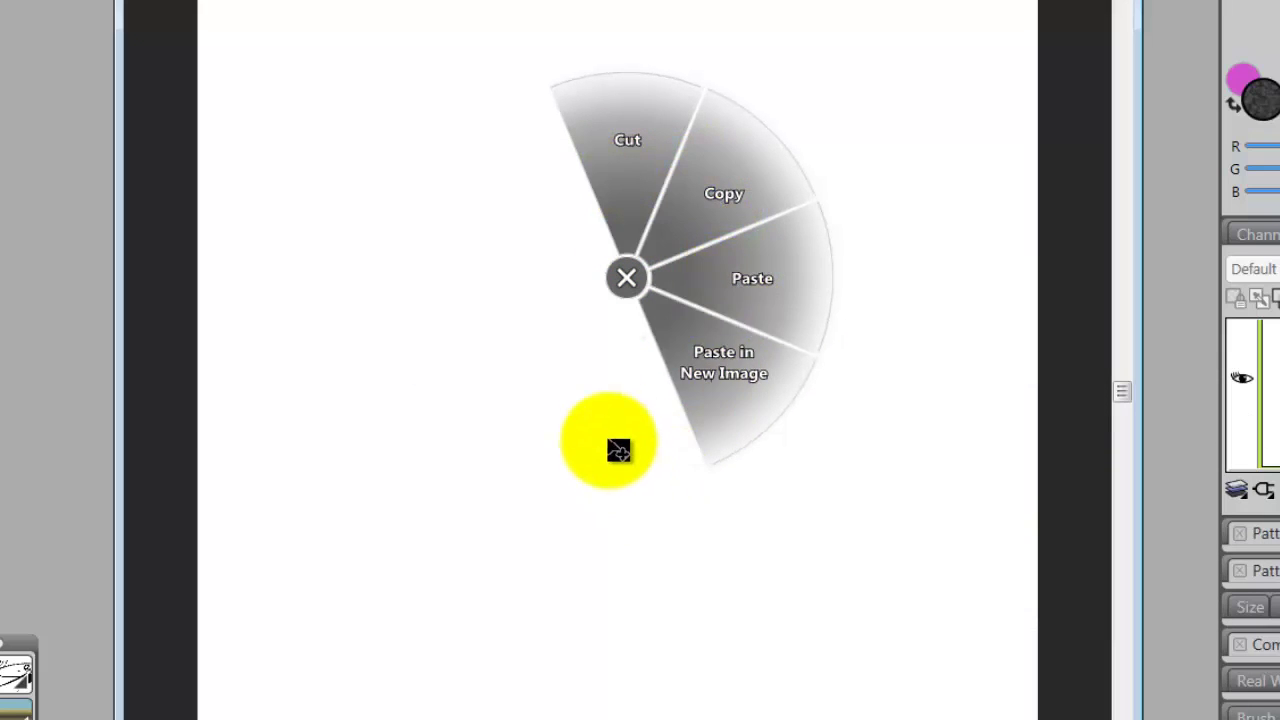
pyautogui.click(626, 278)
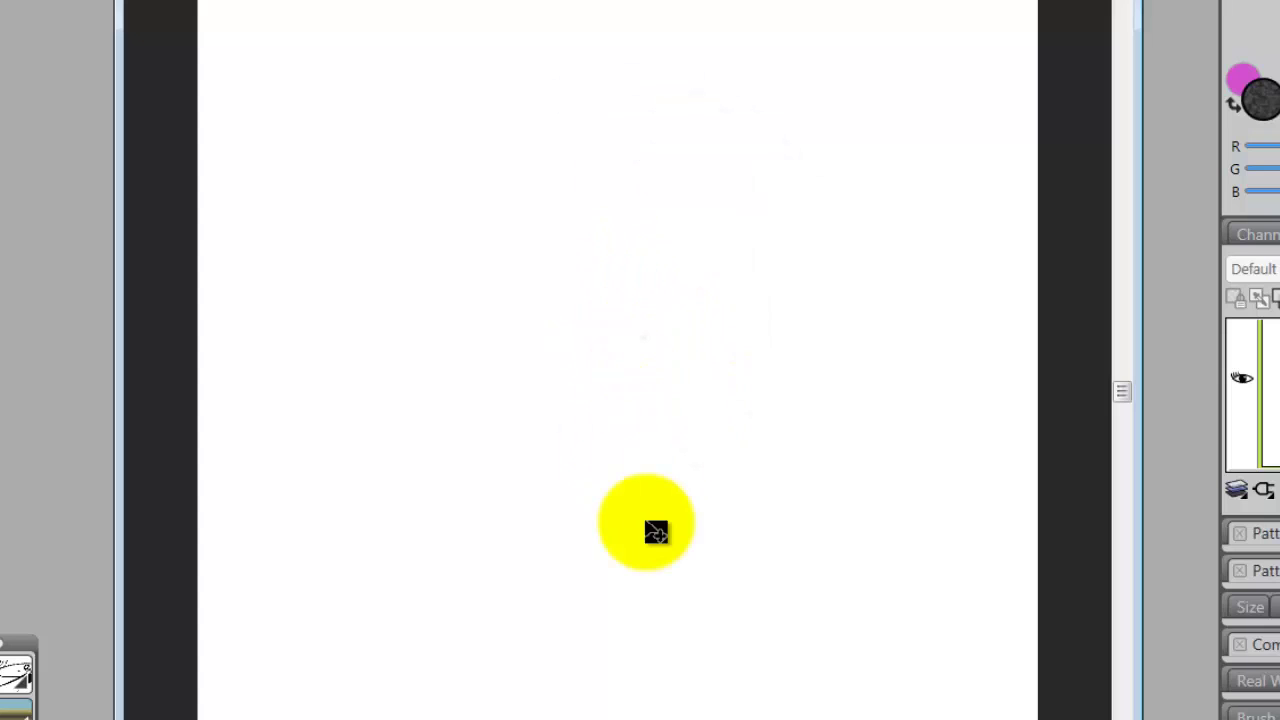